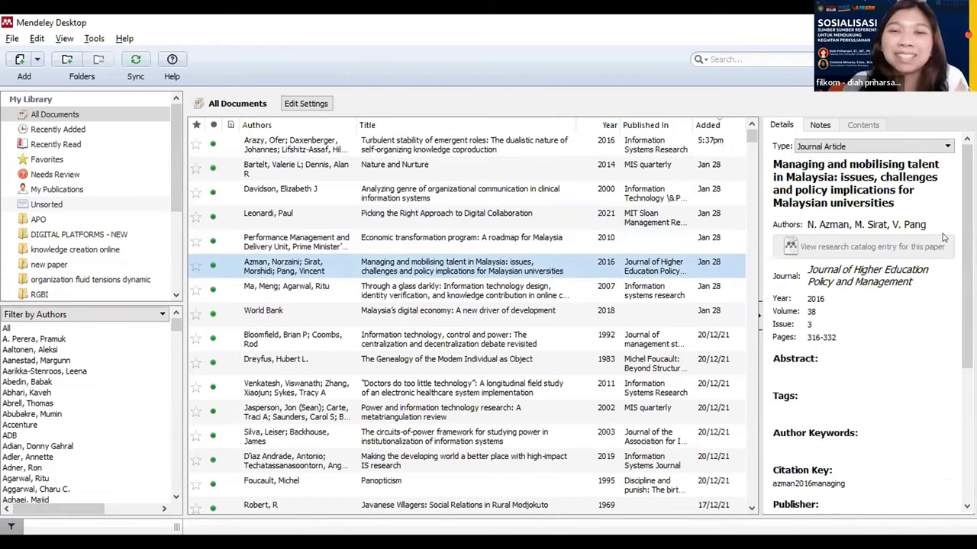
Examine the details of several library entries, including the title, authors and book of "The Genealogy of the Modem Individual as Object"
{"action": "left_click", "coordinate": [683, 296]}
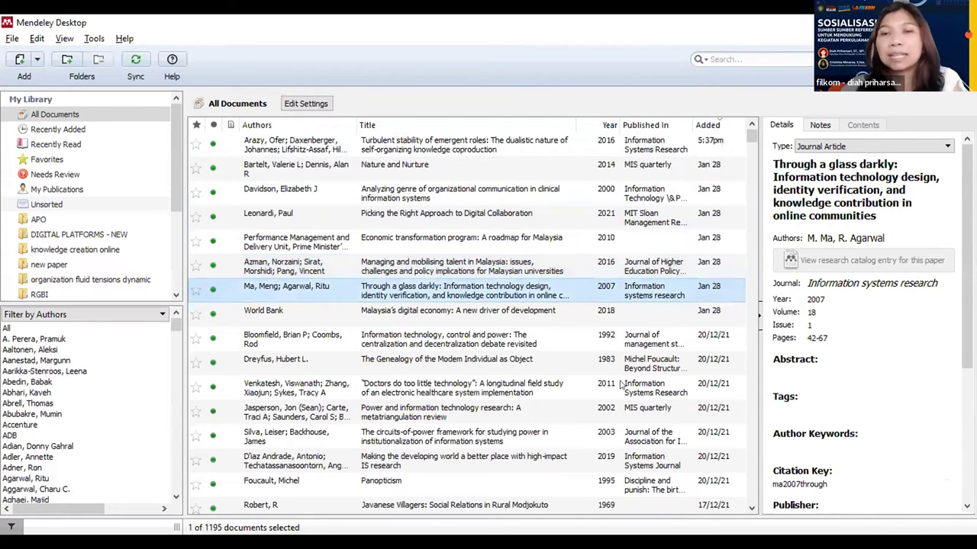
{"action": "key", "text": "Down"}
{"action": "key", "text": "Down"}
{"action": "key", "text": "Down"}
{"action": "left_click", "coordinate": [858, 182]}
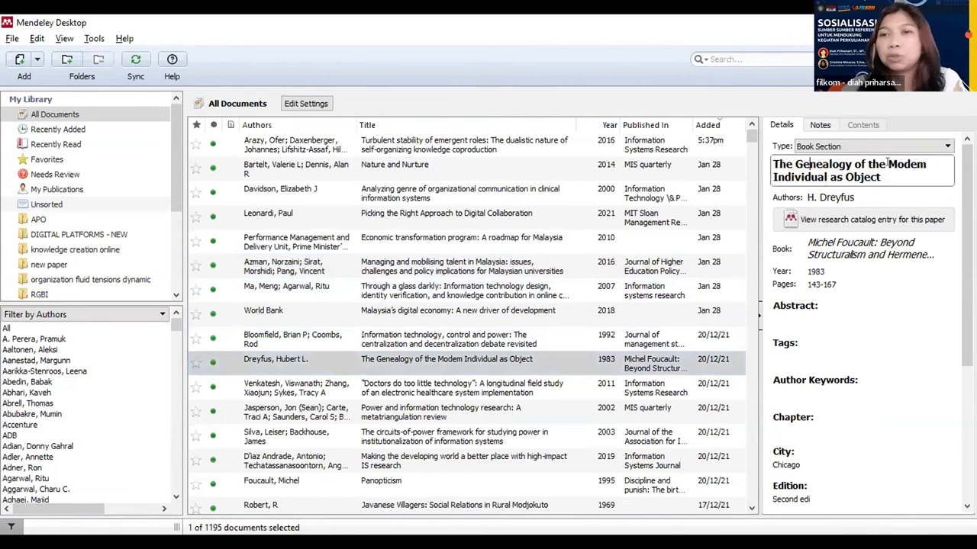
{"action": "left_click", "coordinate": [856, 197]}
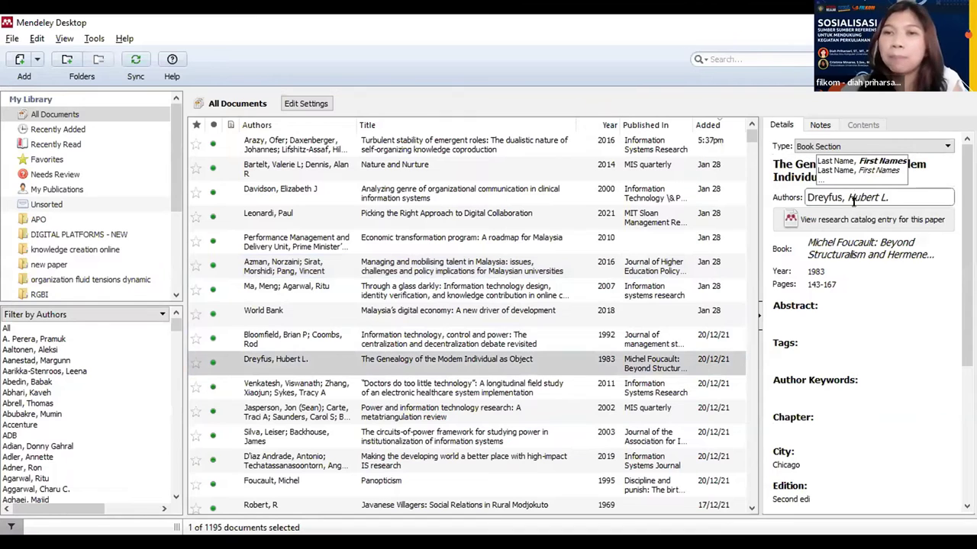
{"action": "left_click", "coordinate": [843, 243]}
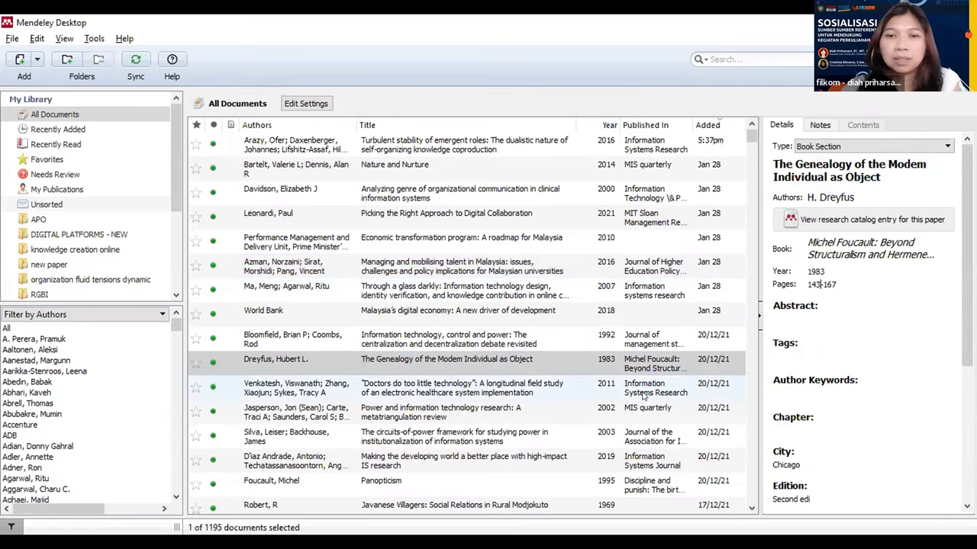
Review the full title, journal, author list and volume of the "Doctors do too little technology" article
{"action": "left_click", "coordinate": [595, 388]}
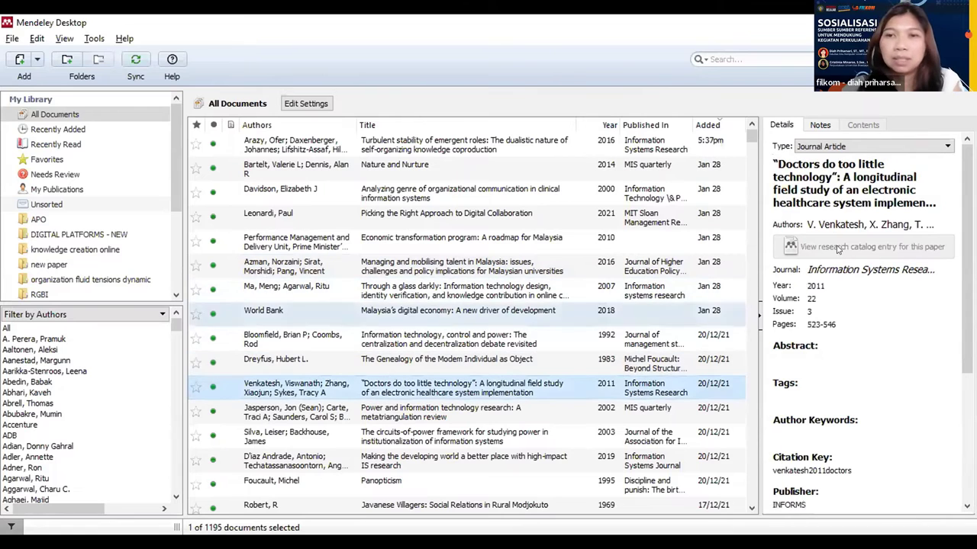
{"action": "left_click", "coordinate": [830, 181]}
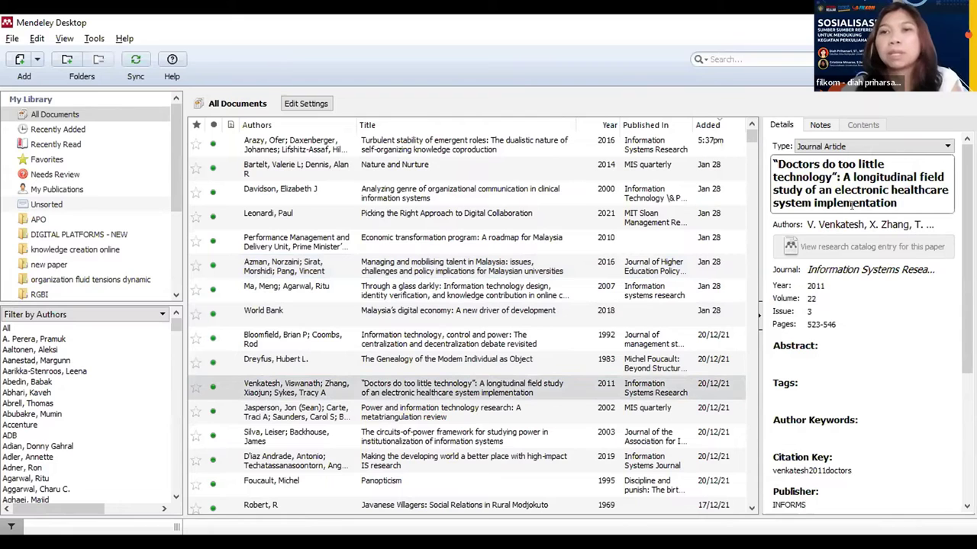
{"action": "left_click", "coordinate": [875, 268]}
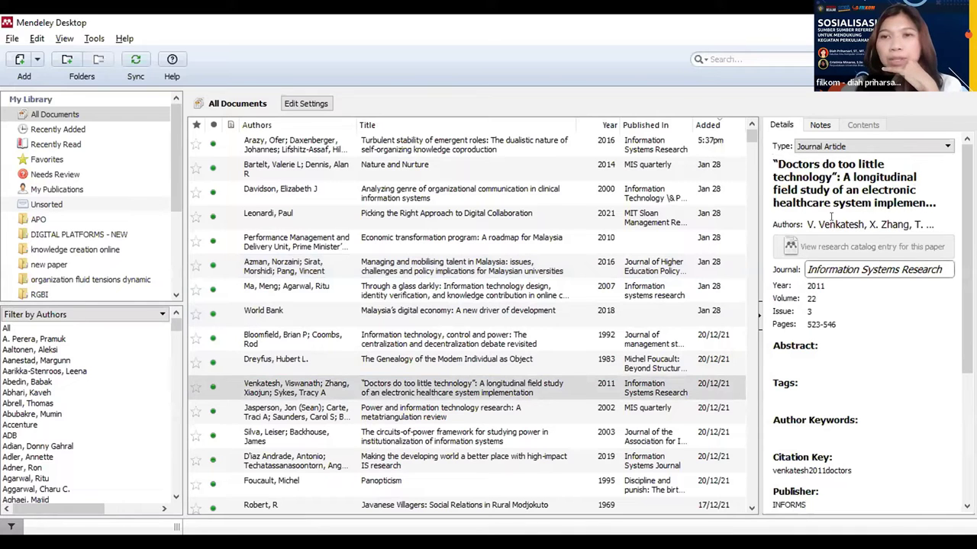
{"action": "left_click", "coordinate": [910, 226]}
{"action": "left_click_drag", "start_coordinate": [904, 225], "coordinate": [798, 225]}
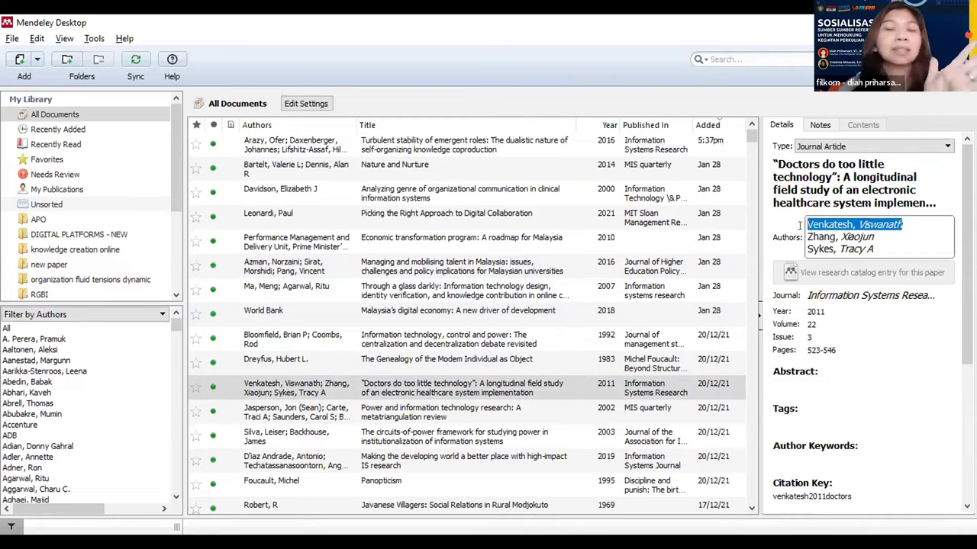
{"action": "left_click", "coordinate": [839, 295]}
{"action": "left_click", "coordinate": [810, 297]}
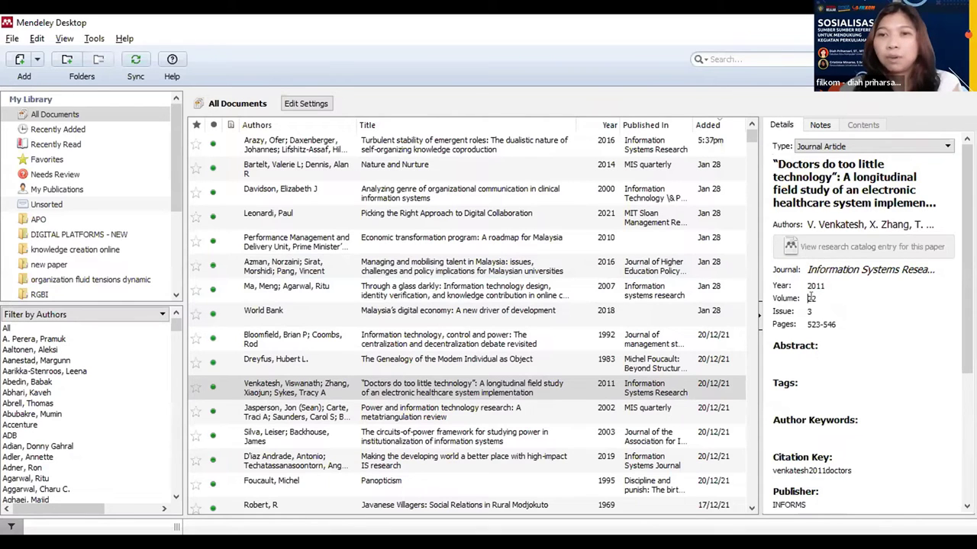
{"action": "left_click", "coordinate": [810, 299]}
{"action": "left_click", "coordinate": [812, 298]}
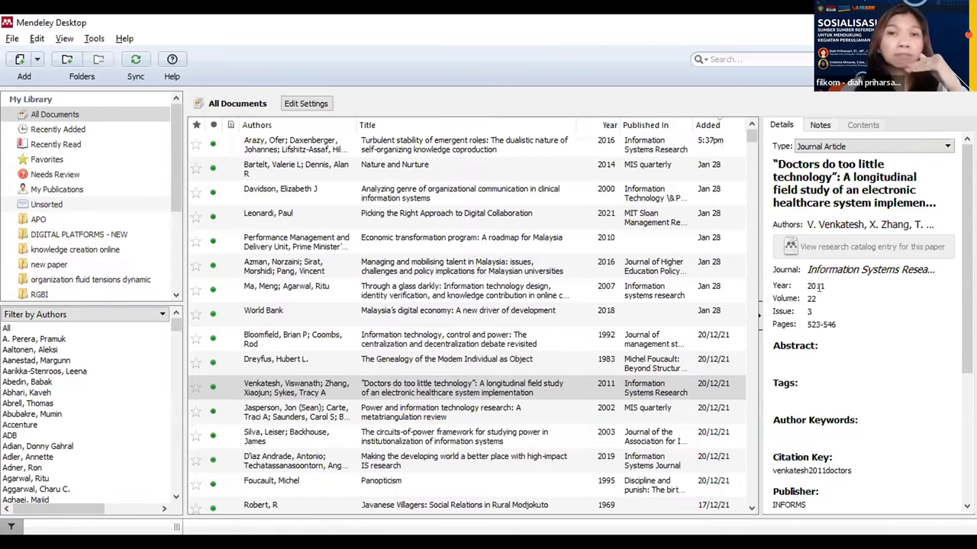
Search all documents in the library for the presenter's own publications by author name
{"action": "left_click", "coordinate": [784, 59]}
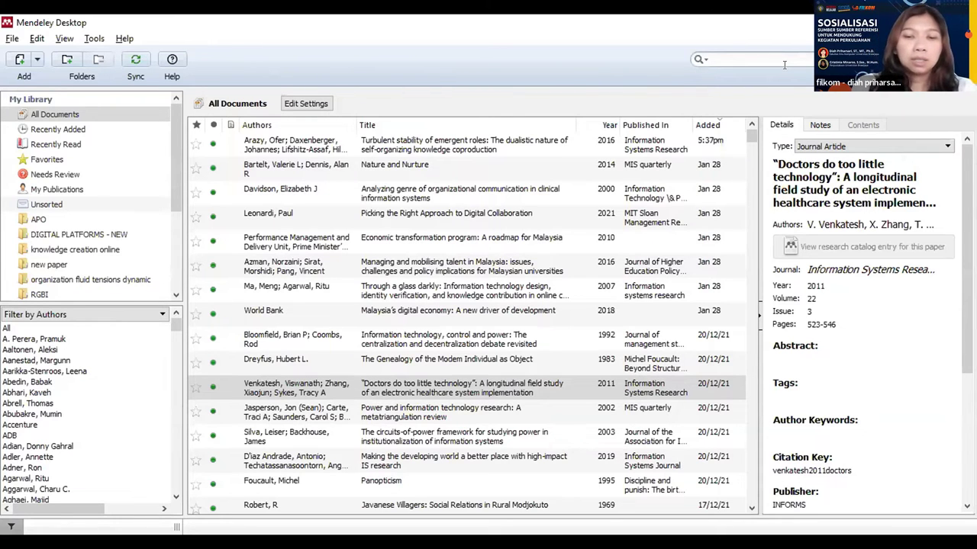
{"action": "type", "text": "dia"}
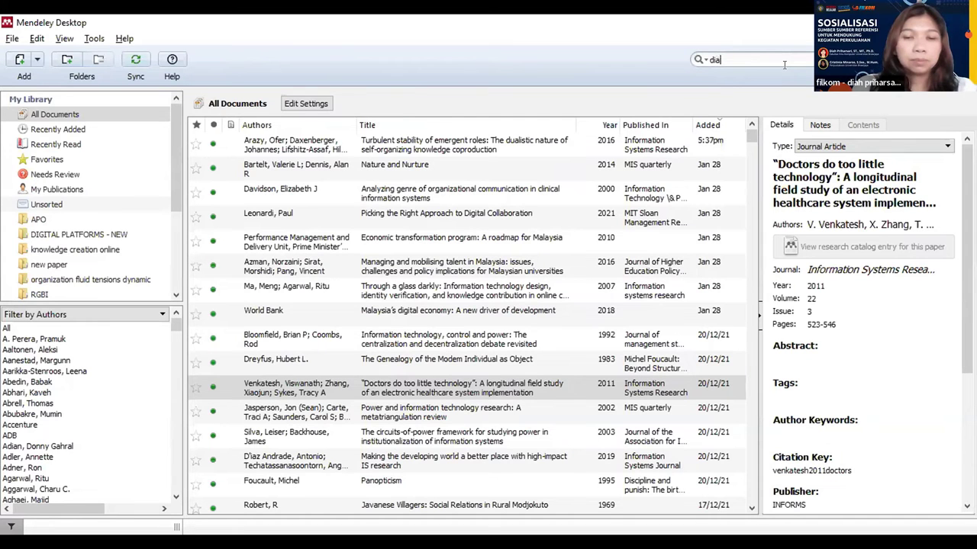
{"action": "key", "text": "Return"}
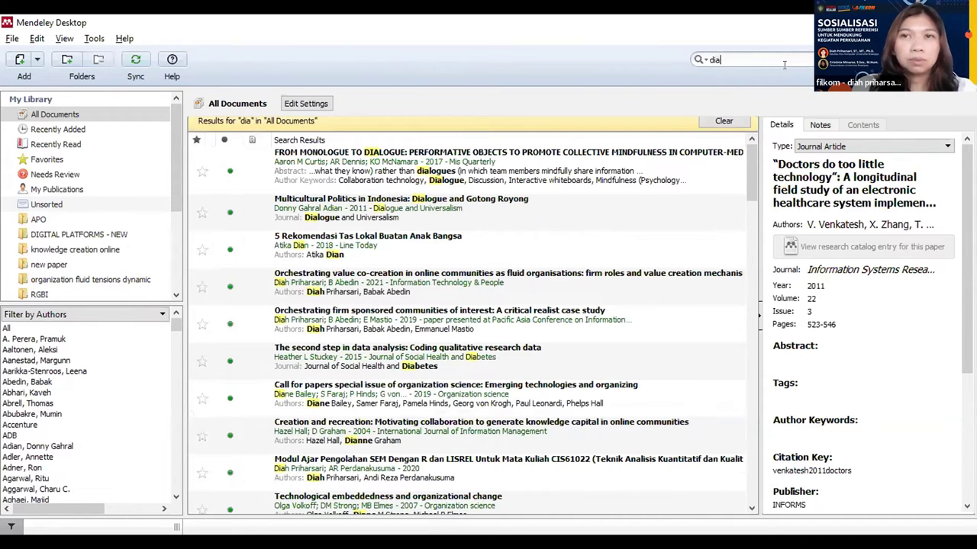
{"action": "type", "text": "h pr"}
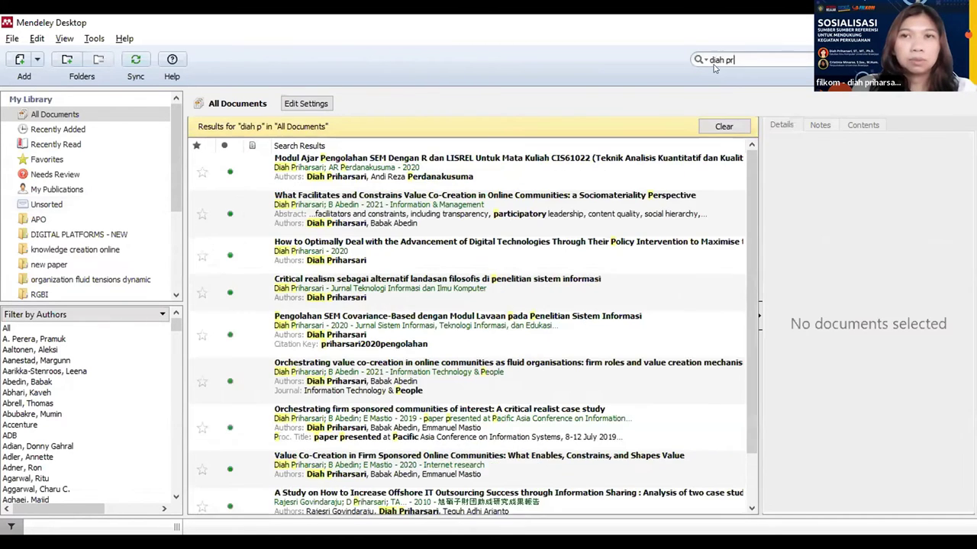
{"action": "type", "text": "iharsar"}
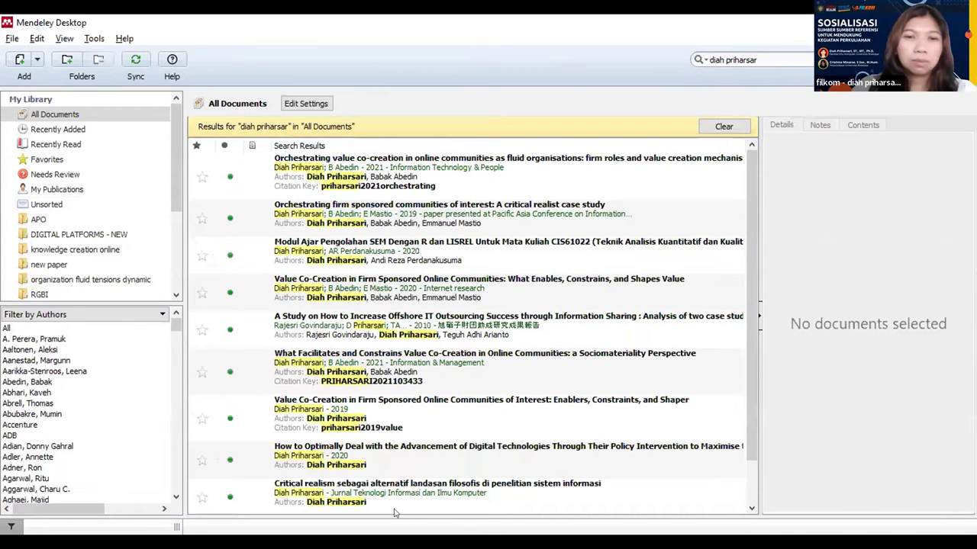
Show the details of the "Pengolahan SEM Covariance-Based dengan Modul Lavaan" result and examine its title and volume
{"action": "scroll", "coordinate": [389, 498], "scroll_direction": "down", "scroll_amount": 1}
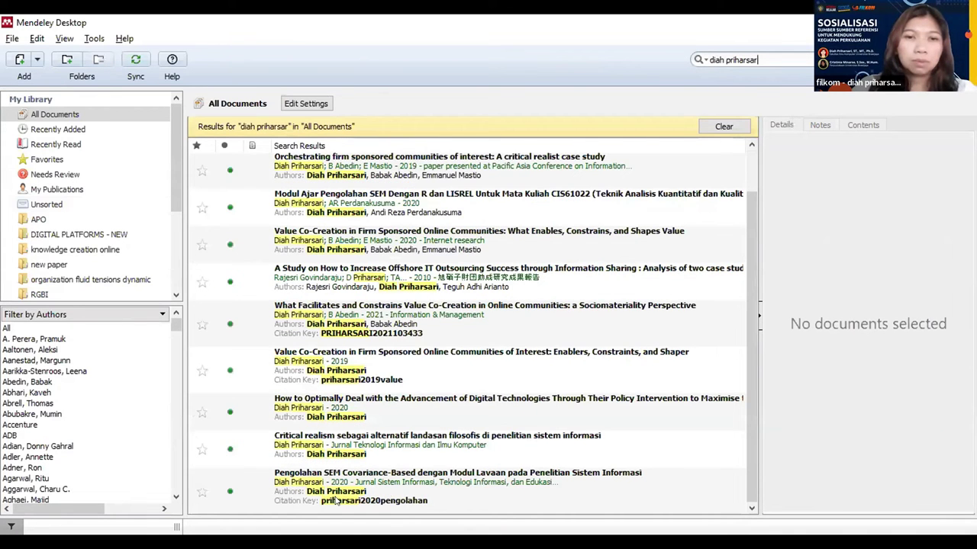
{"action": "left_click", "coordinate": [336, 500]}
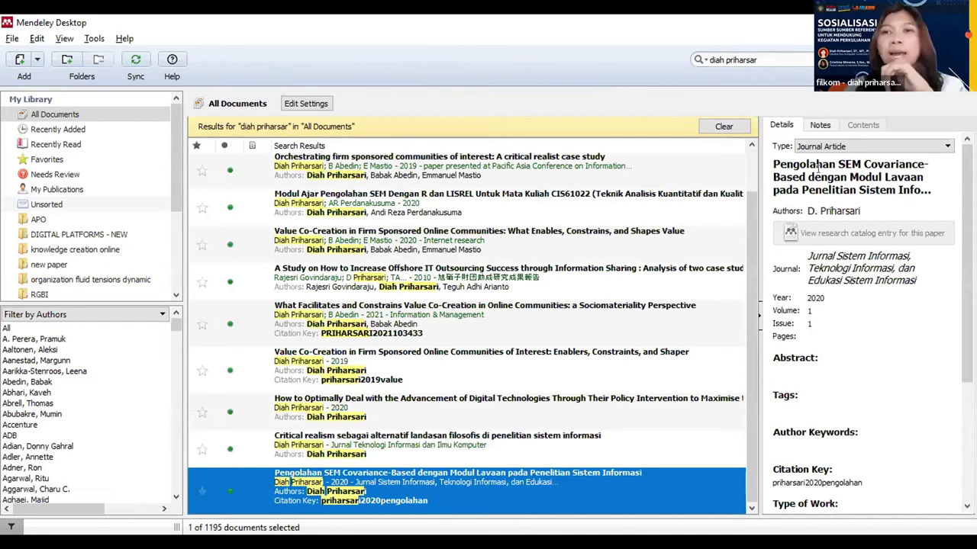
{"action": "left_click", "coordinate": [866, 169]}
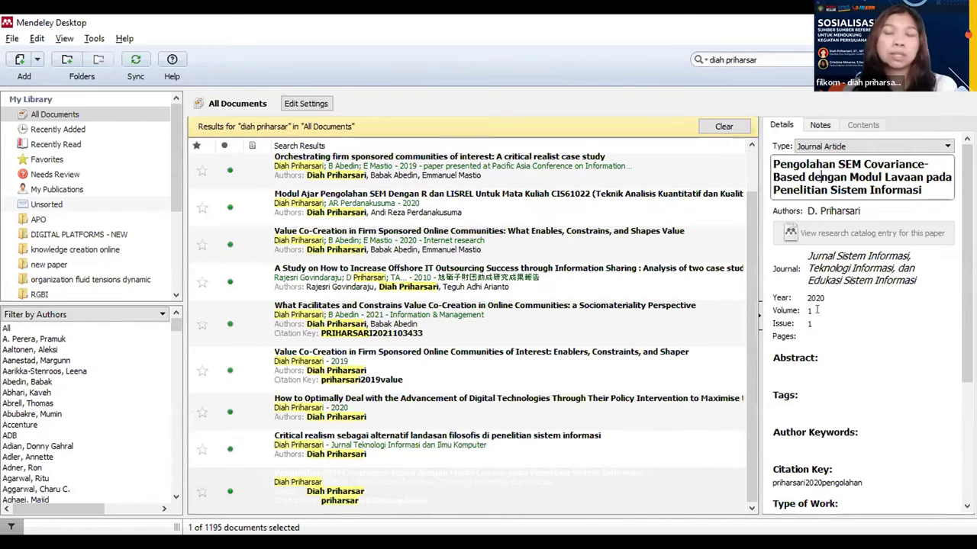
{"action": "left_click", "coordinate": [816, 309]}
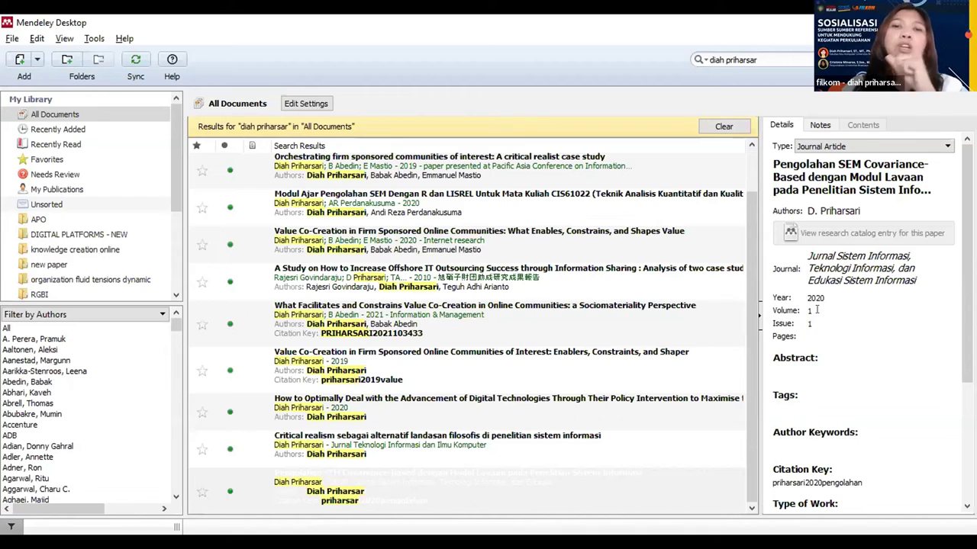
Compare the details of the "What Enables, Constrains, and Shapes Value" article, including its volume, with those of the "How to Optimally Deal" report
{"action": "left_click", "coordinate": [336, 241]}
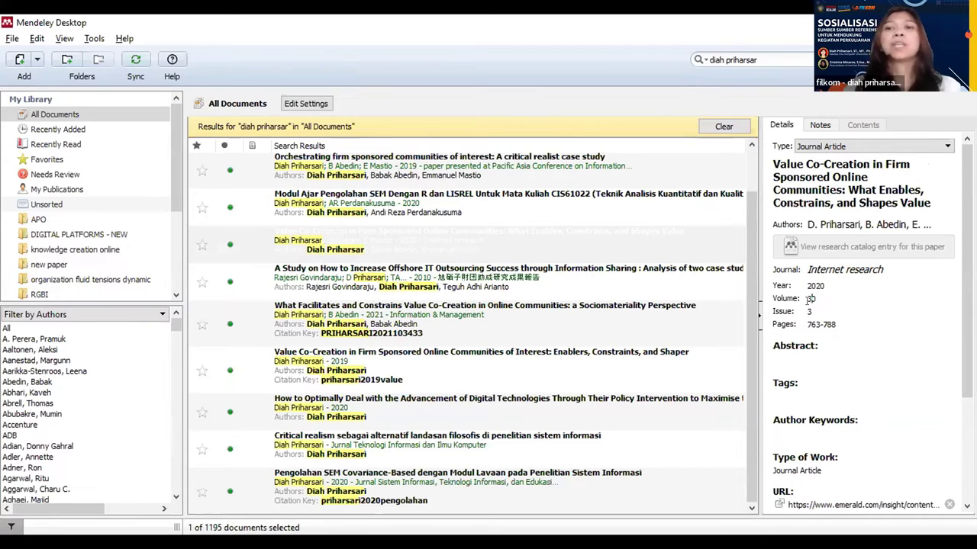
{"action": "double_click", "coordinate": [810, 298]}
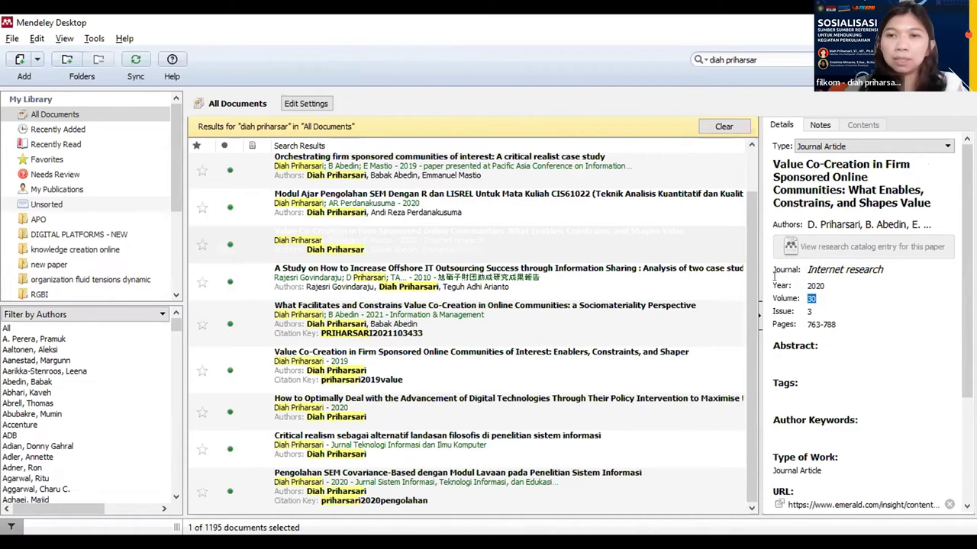
{"action": "left_click", "coordinate": [819, 298]}
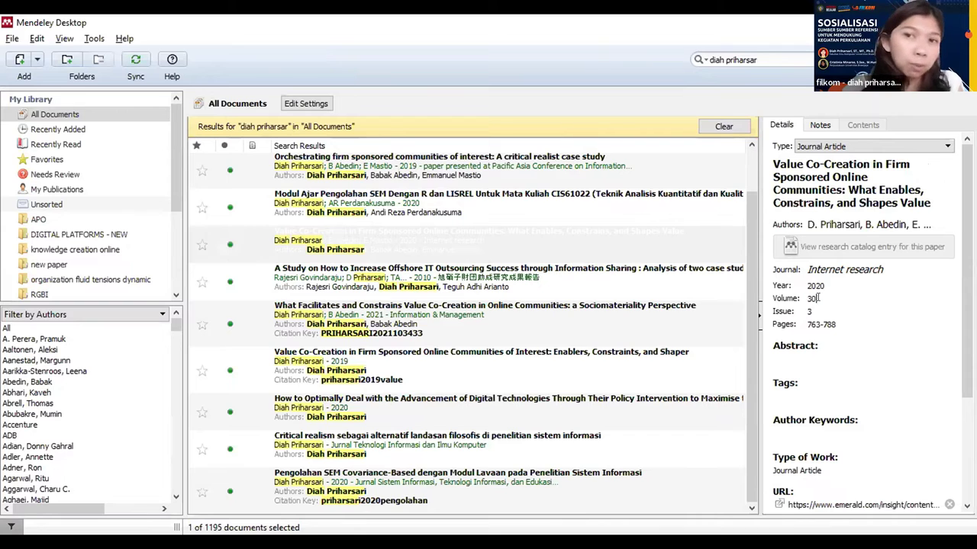
{"action": "left_click", "coordinate": [603, 398]}
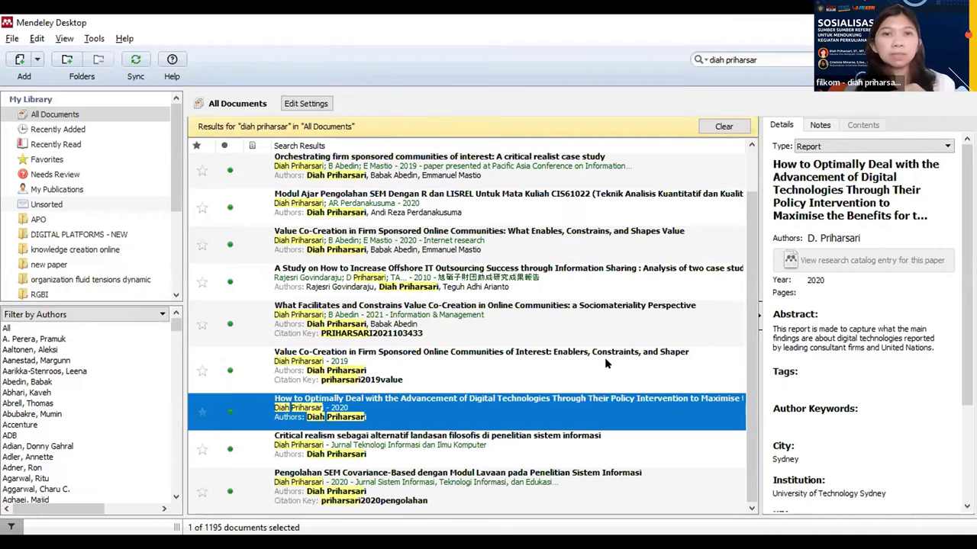
{"action": "left_click", "coordinate": [339, 248]}
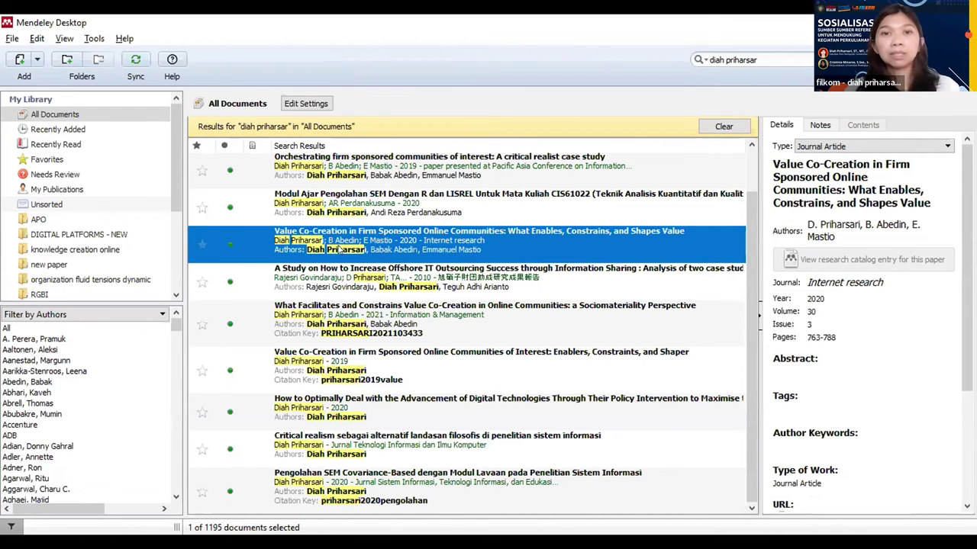
Switch to the "Harmony in online communities" draft in Word and select the first citation in the Introduction
{"action": "left_click", "coordinate": [315, 277]}
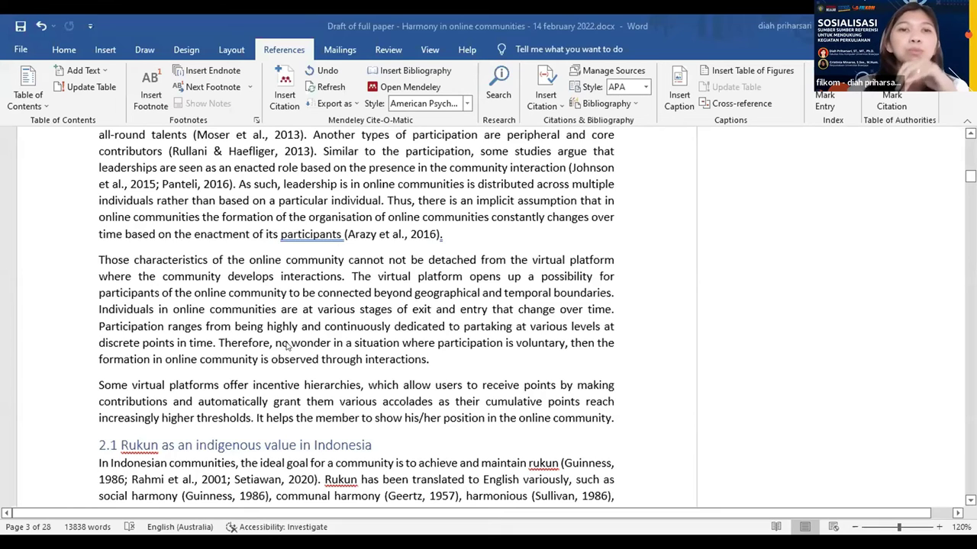
{"action": "scroll", "coordinate": [288, 345], "scroll_direction": "up", "scroll_amount": 15}
{"action": "scroll", "coordinate": [288, 347], "scroll_direction": "down", "scroll_amount": 5}
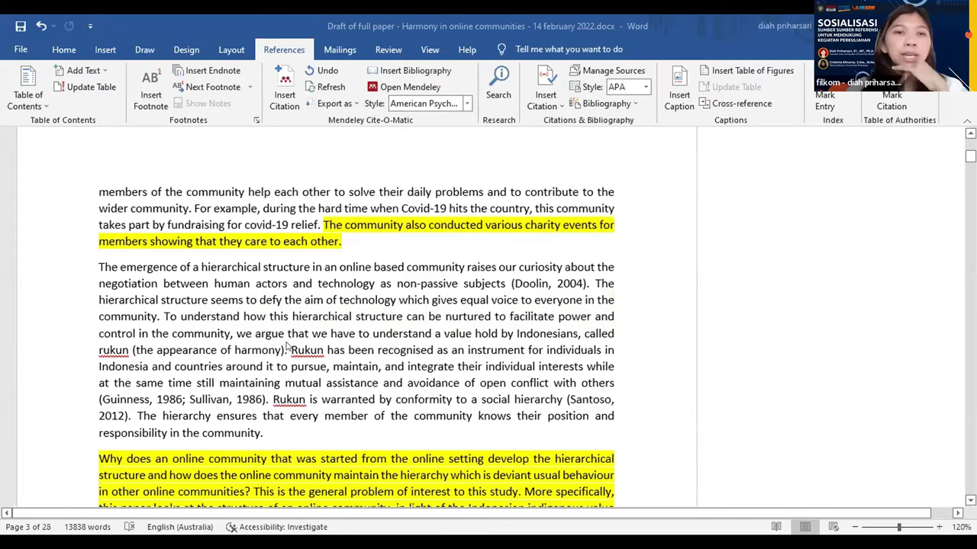
{"action": "scroll", "coordinate": [287, 348], "scroll_direction": "up", "scroll_amount": 10}
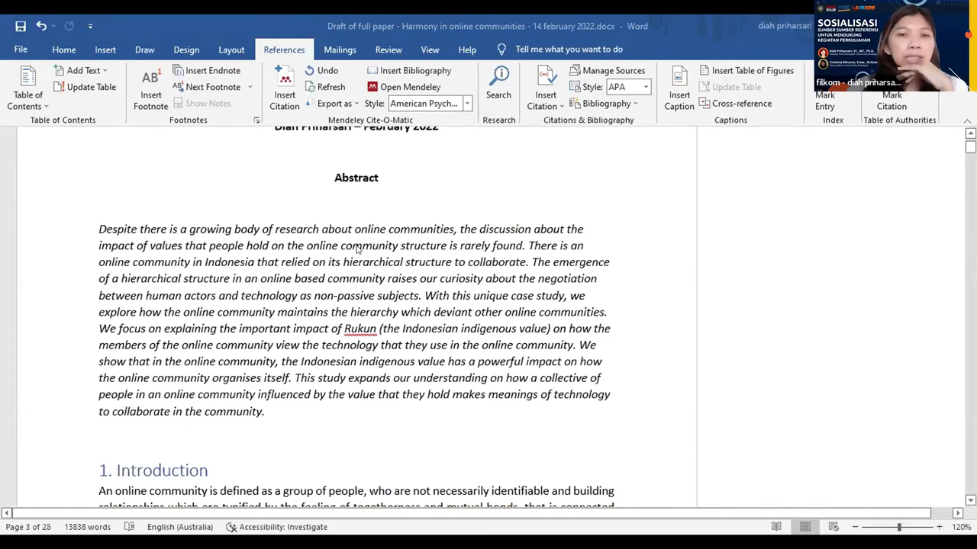
{"action": "scroll", "coordinate": [357, 250], "scroll_direction": "down", "scroll_amount": 4}
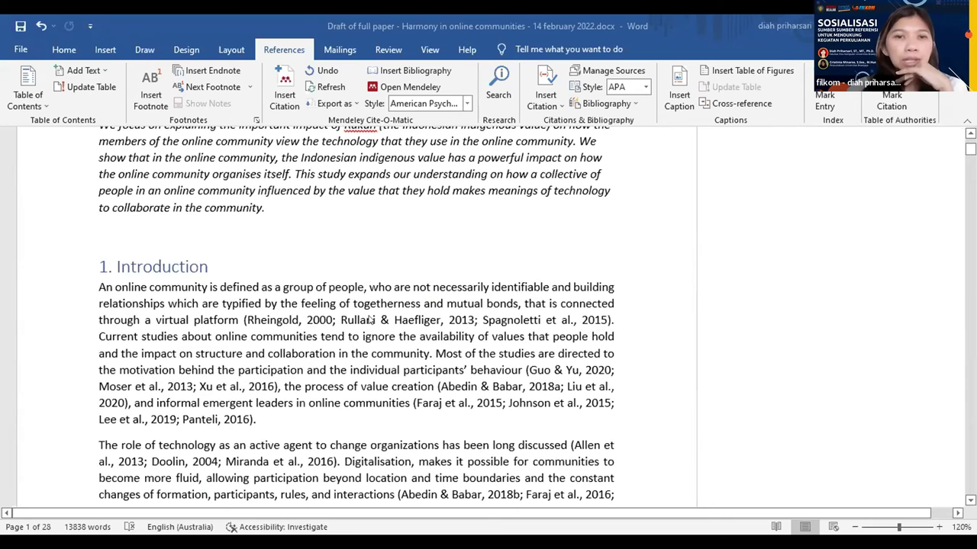
{"action": "scroll", "coordinate": [349, 341], "scroll_direction": "down", "scroll_amount": 1}
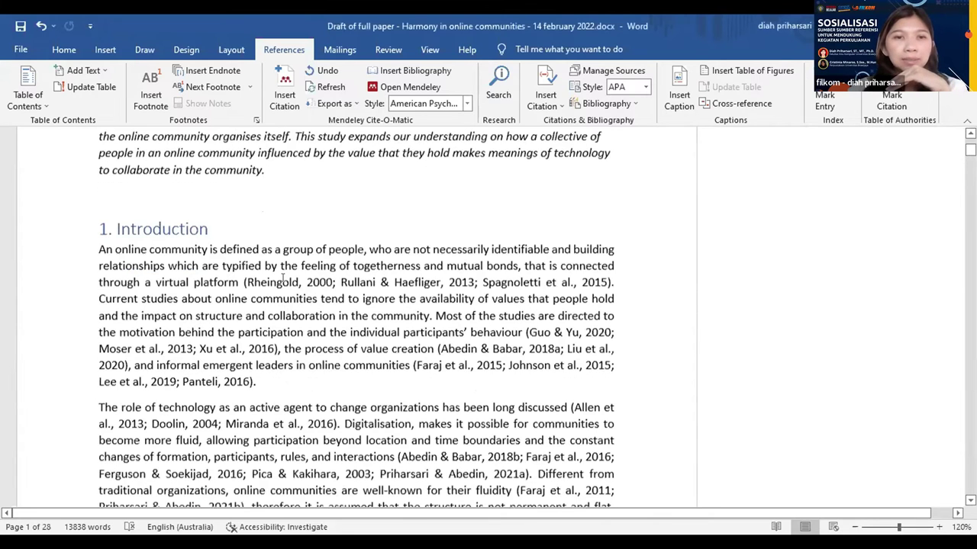
{"action": "left_click", "coordinate": [283, 278]}
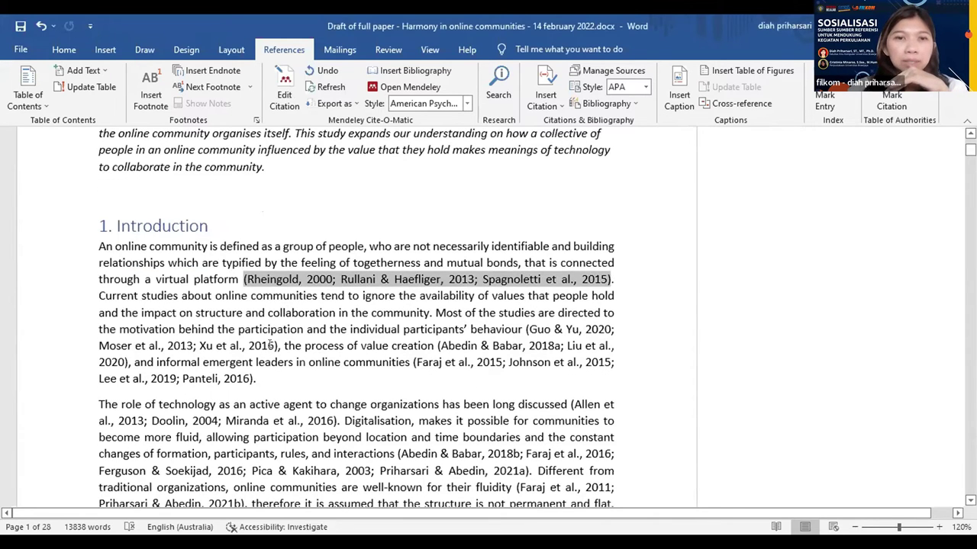
Insert the Mendeley citation (Schuetz & Venkatesh, 2020) after "also offline settings" in the second Introduction paragraph
{"action": "scroll", "coordinate": [351, 369], "scroll_direction": "down", "scroll_amount": 1}
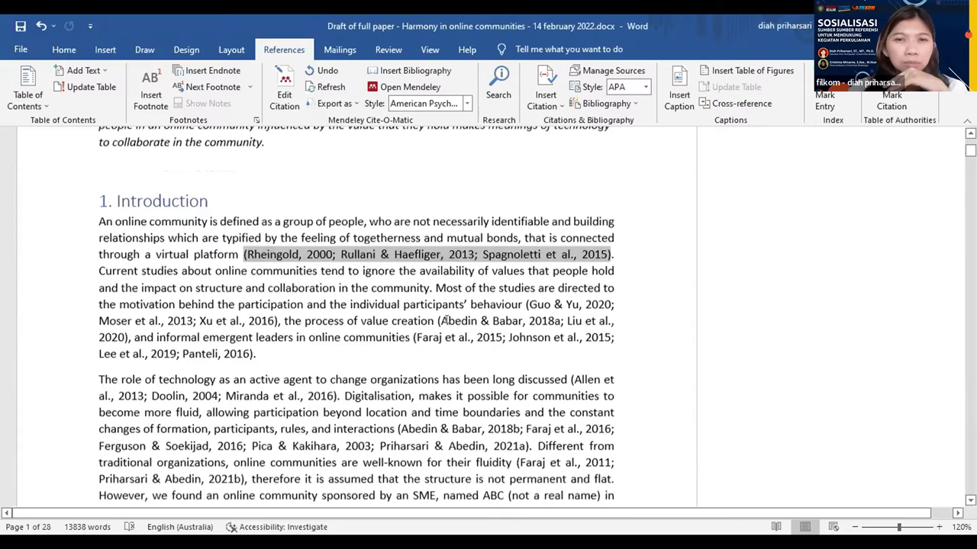
{"action": "scroll", "coordinate": [450, 318], "scroll_direction": "down", "scroll_amount": 4}
{"action": "scroll", "coordinate": [451, 312], "scroll_direction": "down", "scroll_amount": 3}
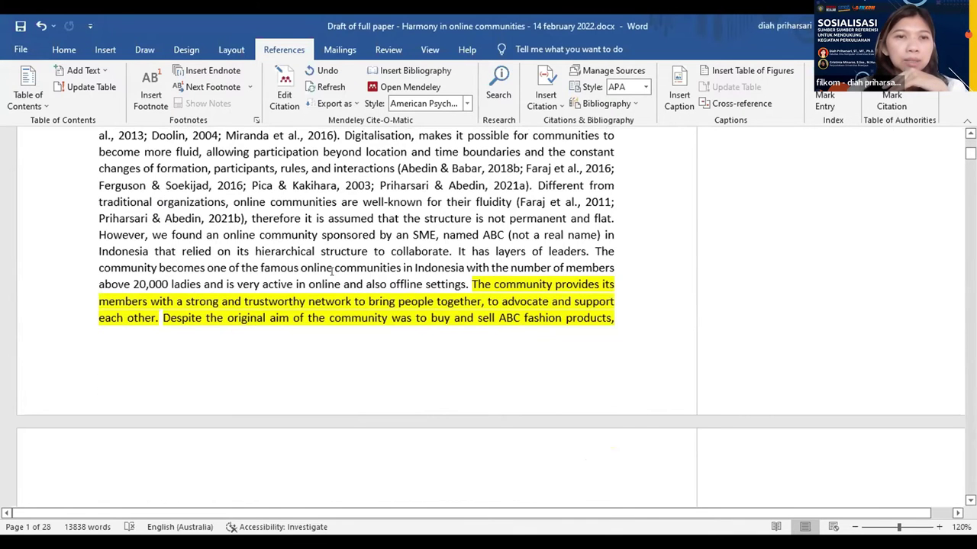
{"action": "left_click", "coordinate": [463, 283]}
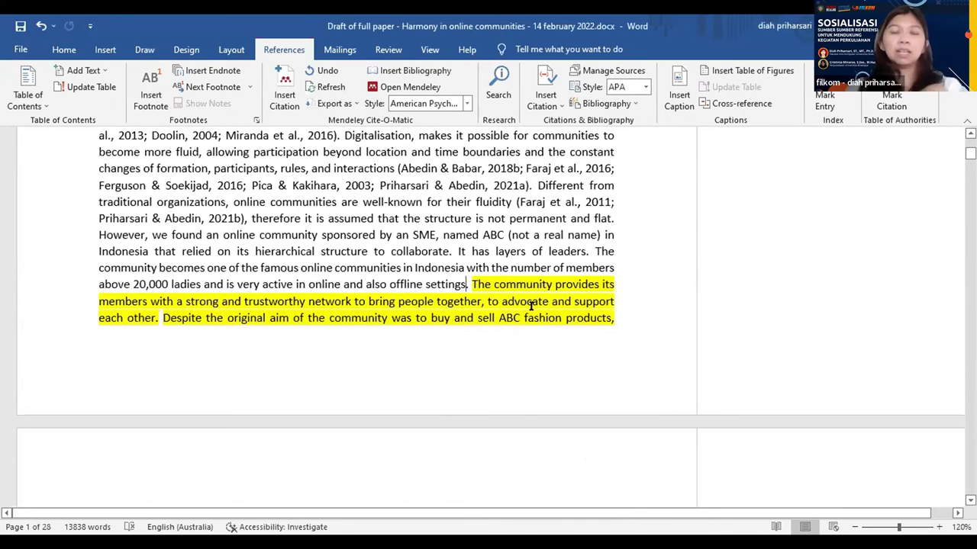
{"action": "left_click", "coordinate": [285, 90]}
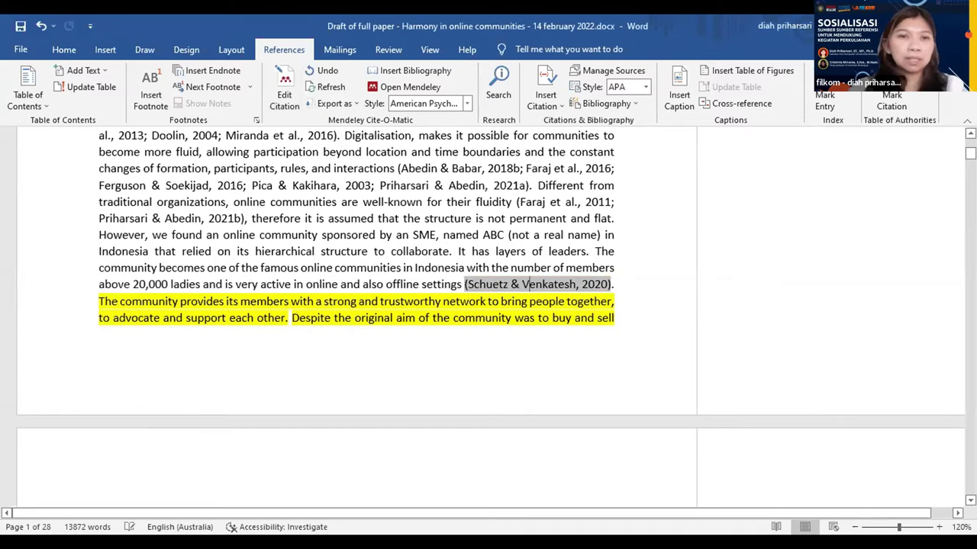
Go to the reference list near the end of the draft and examine its entries
{"action": "key", "text": "shift+F5"}
{"action": "key", "text": "shift+F5"}
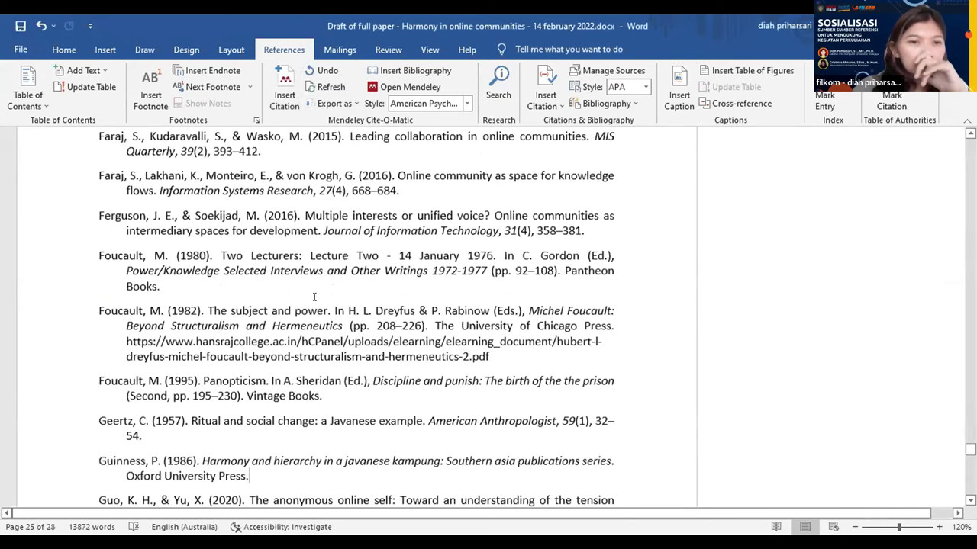
Find the 2020 entry "The rise of human machines" in the reference list and highlight its opening lines to examine it
{"action": "scroll", "coordinate": [314, 297], "scroll_direction": "down", "scroll_amount": 3}
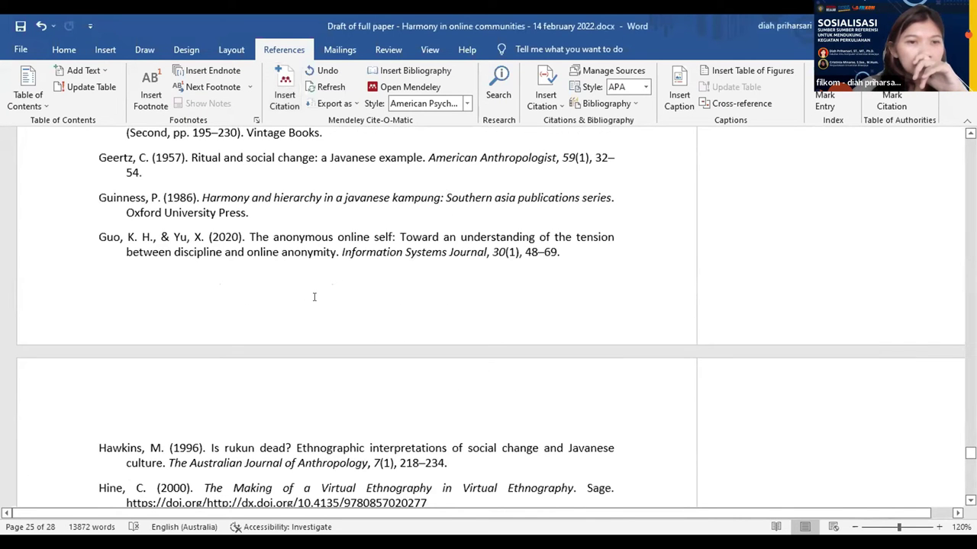
{"action": "left_click", "coordinate": [313, 297]}
{"action": "scroll", "coordinate": [313, 297], "scroll_direction": "down", "scroll_amount": 15}
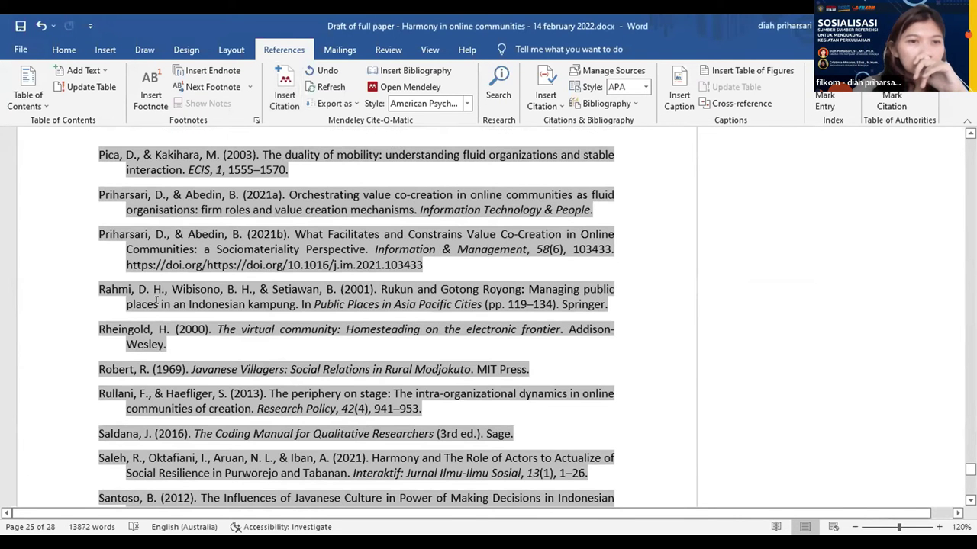
{"action": "scroll", "coordinate": [160, 305], "scroll_direction": "down", "scroll_amount": 2}
{"action": "scroll", "coordinate": [143, 301], "scroll_direction": "down", "scroll_amount": 1}
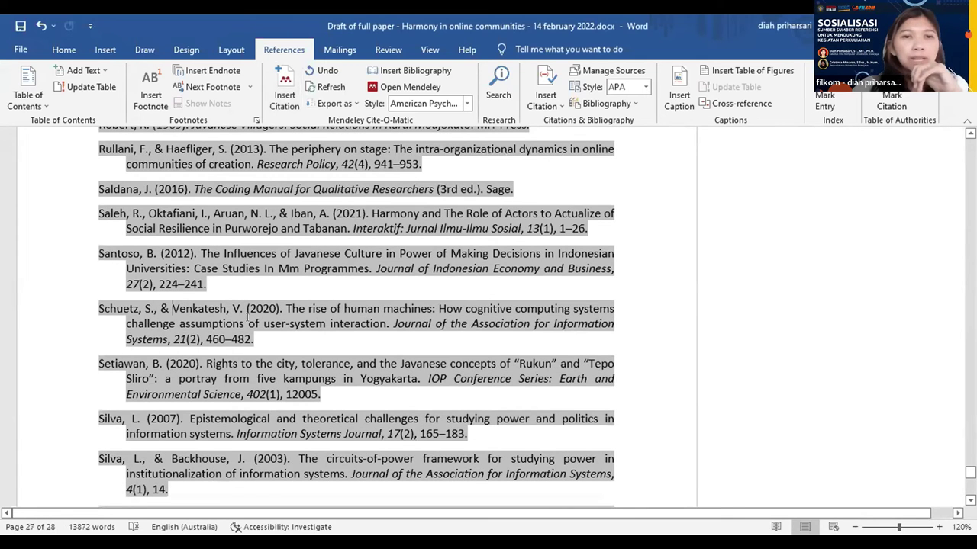
{"action": "key", "text": "Home"}
{"action": "key", "text": "shift+Down"}
{"action": "key", "text": "ctrl+shift+Right"}
{"action": "key", "text": "ctrl+shift+Right"}
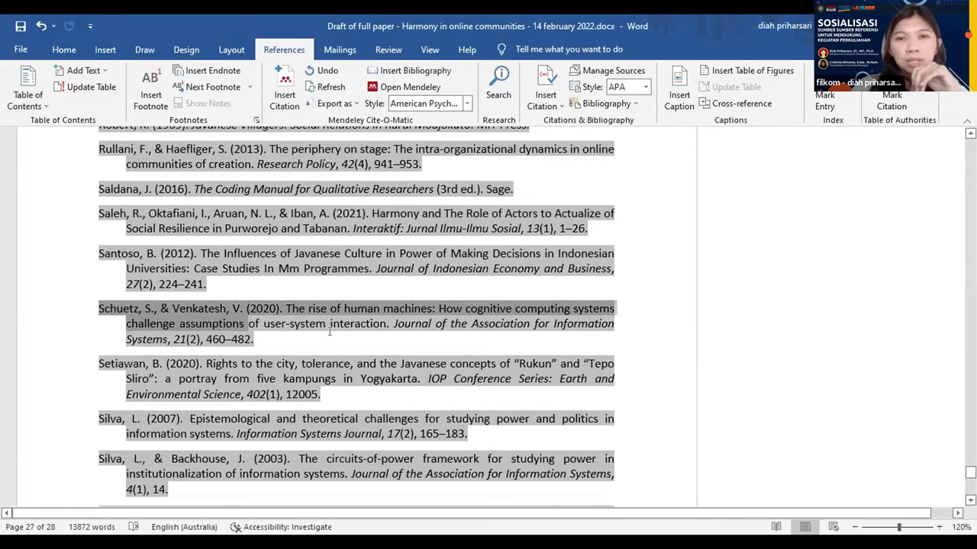
{"action": "key", "text": "Down"}
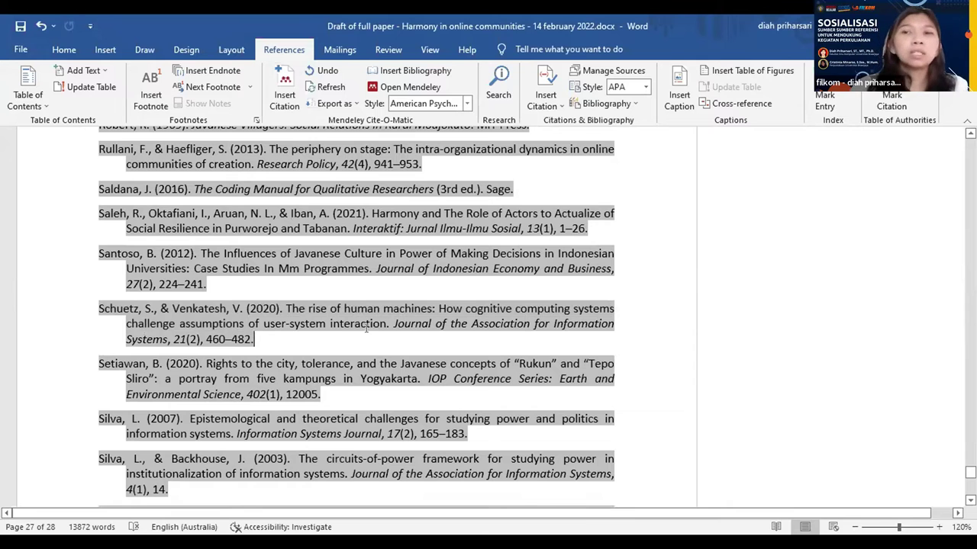
Return to the Introduction and remove the 2020 Mendeley citation after "also offline settings"
{"action": "scroll", "coordinate": [683, 366], "scroll_direction": "up", "scroll_amount": 2}
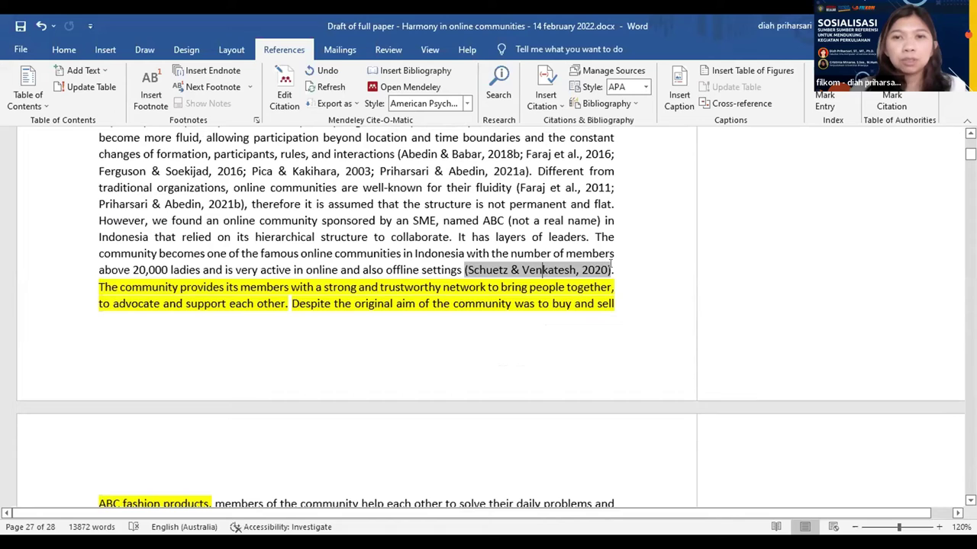
{"action": "left_click", "coordinate": [607, 267]}
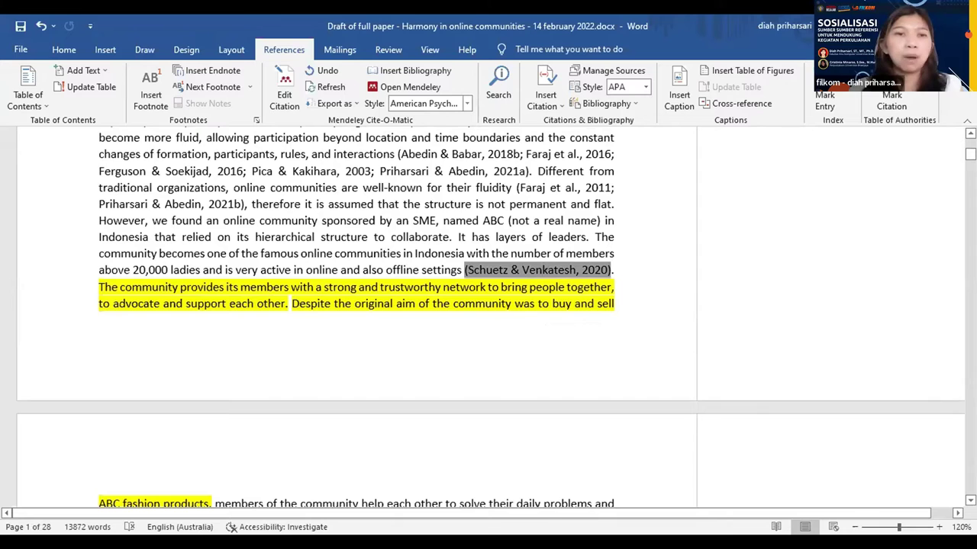
{"action": "key", "text": "ctrl+z"}
Check the reference list for the "The rise of human machines" entry between the Santoso and Setiawan references
{"action": "scroll", "coordinate": [455, 323], "scroll_direction": "down", "scroll_amount": 10}
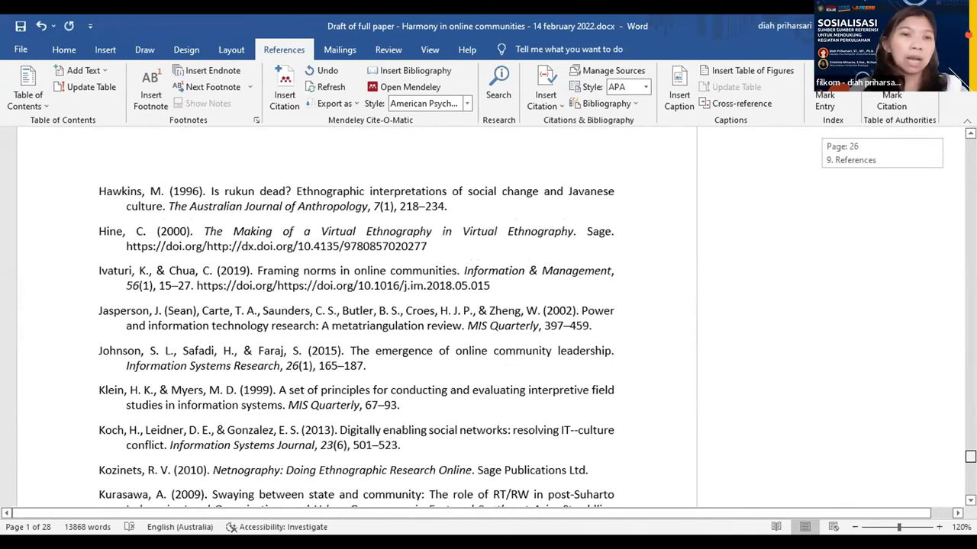
{"action": "scroll", "coordinate": [201, 390], "scroll_direction": "down", "scroll_amount": 10}
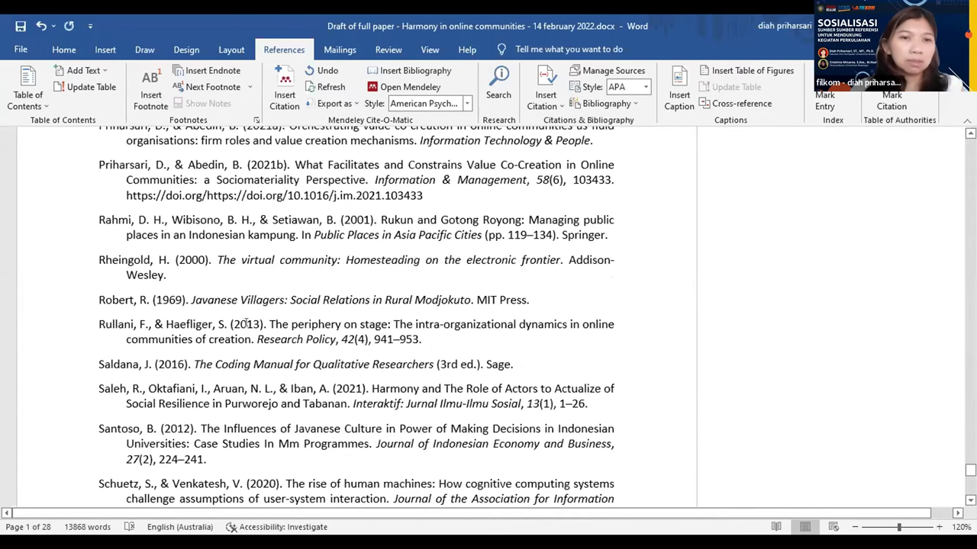
{"action": "scroll", "coordinate": [255, 299], "scroll_direction": "down", "scroll_amount": 3}
{"action": "left_click_drag", "start_coordinate": [306, 500], "coordinate": [187, 266]}
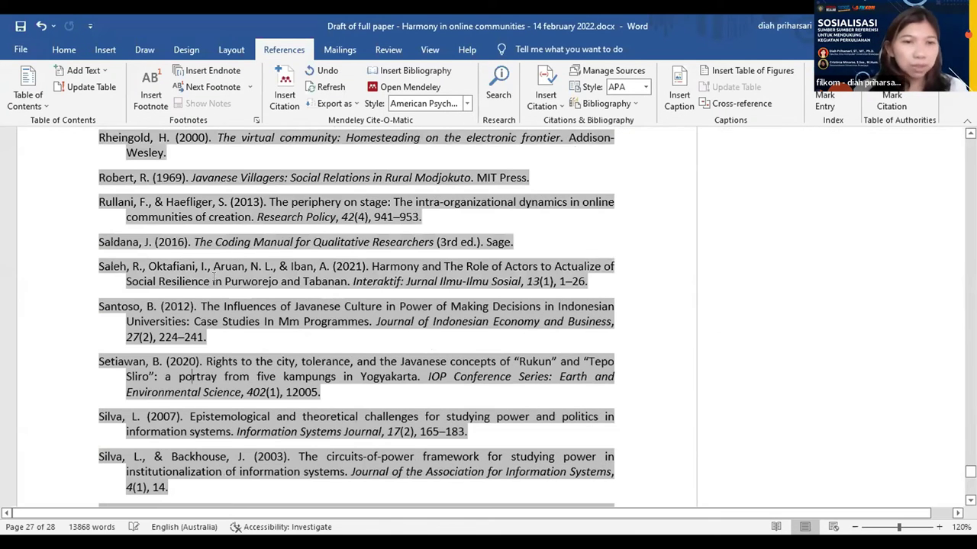
{"action": "scroll", "coordinate": [213, 277], "scroll_direction": "down", "scroll_amount": 1}
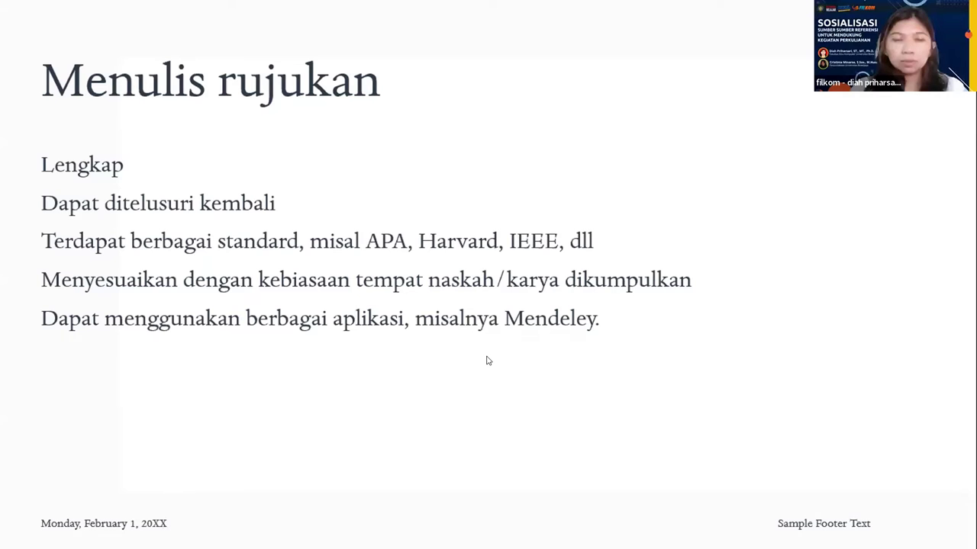
{"action": "key", "text": "Right"}
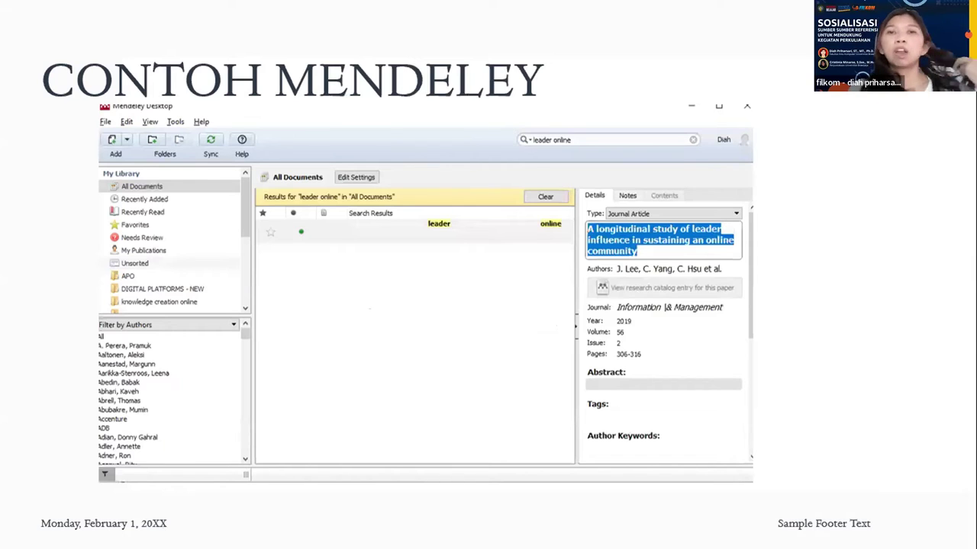
{"action": "key", "text": "Right"}
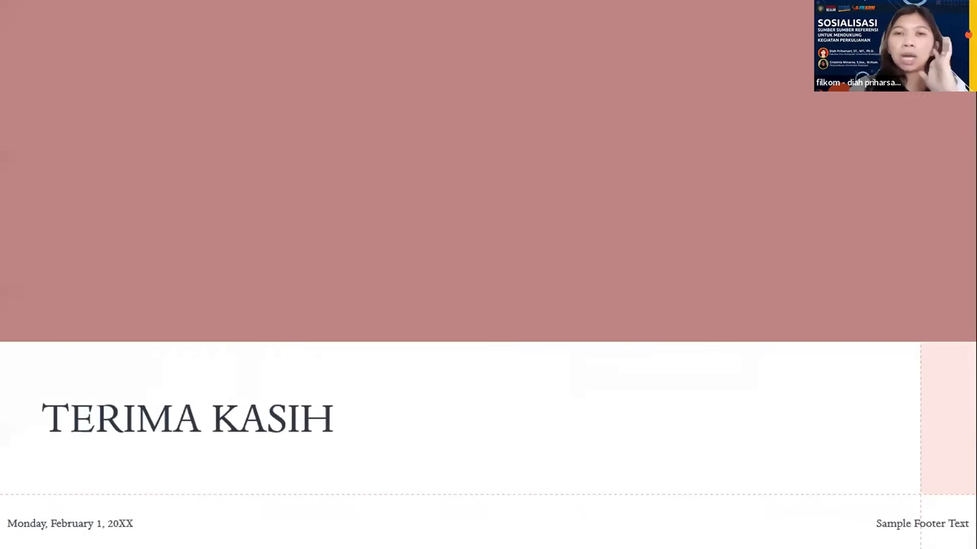